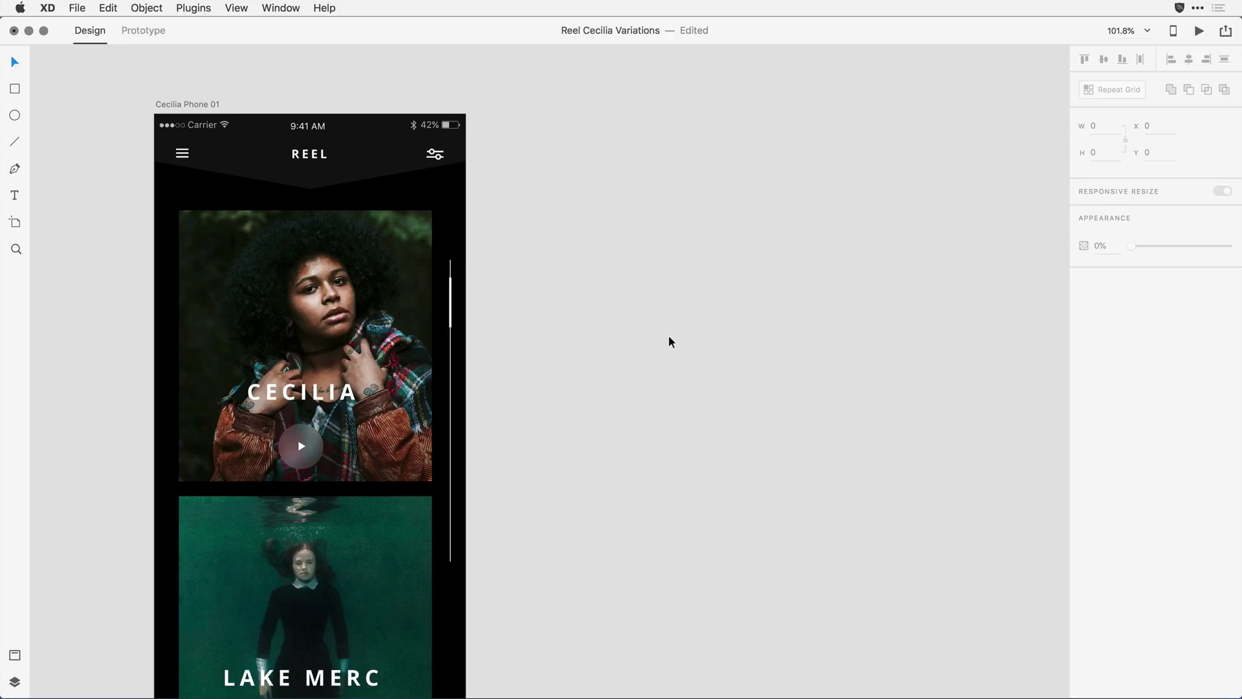
Duplicate the Cecilia Phone 01 artboard and rename the copy Cecilia Tablet 01.
click(187, 105)
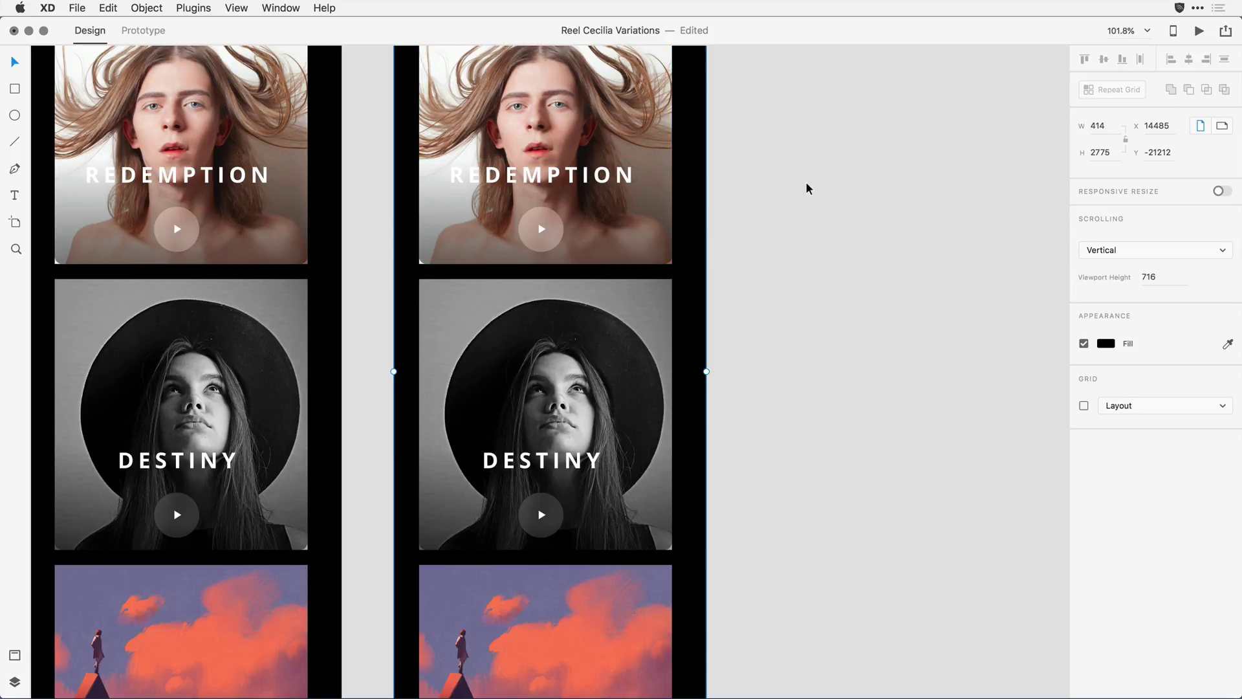
key(super+minus)
scroll(806, 190, up, 10)
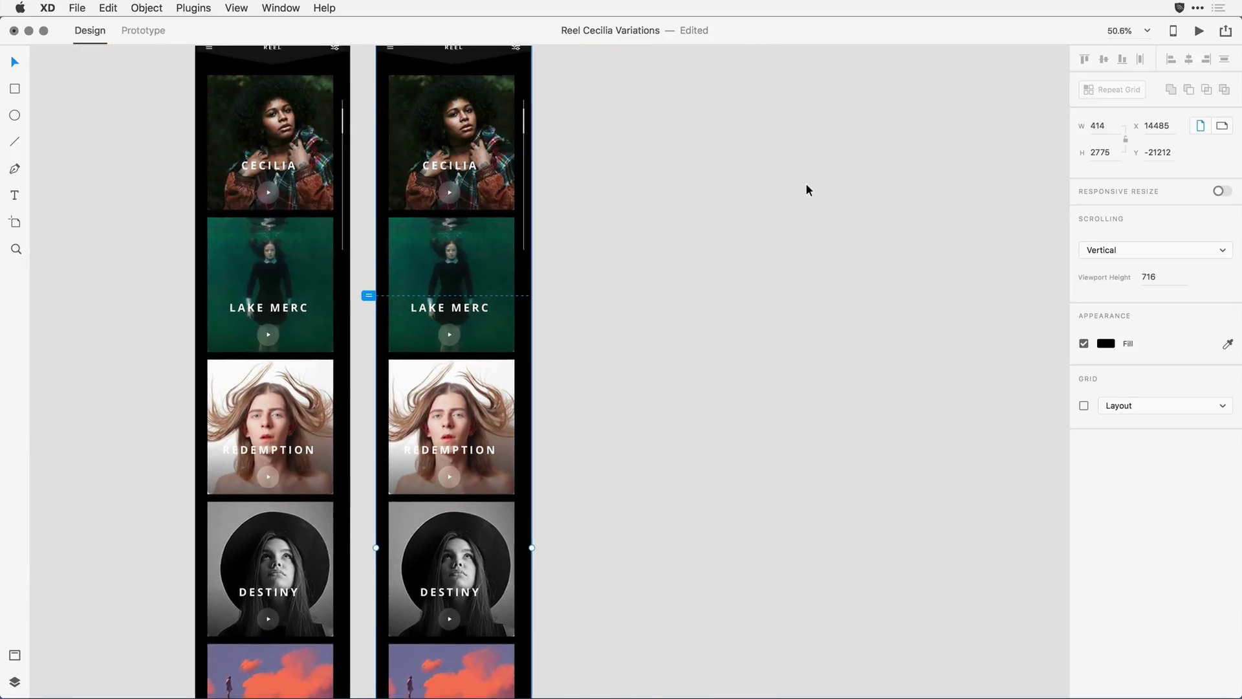
scroll(806, 182, down, 3)
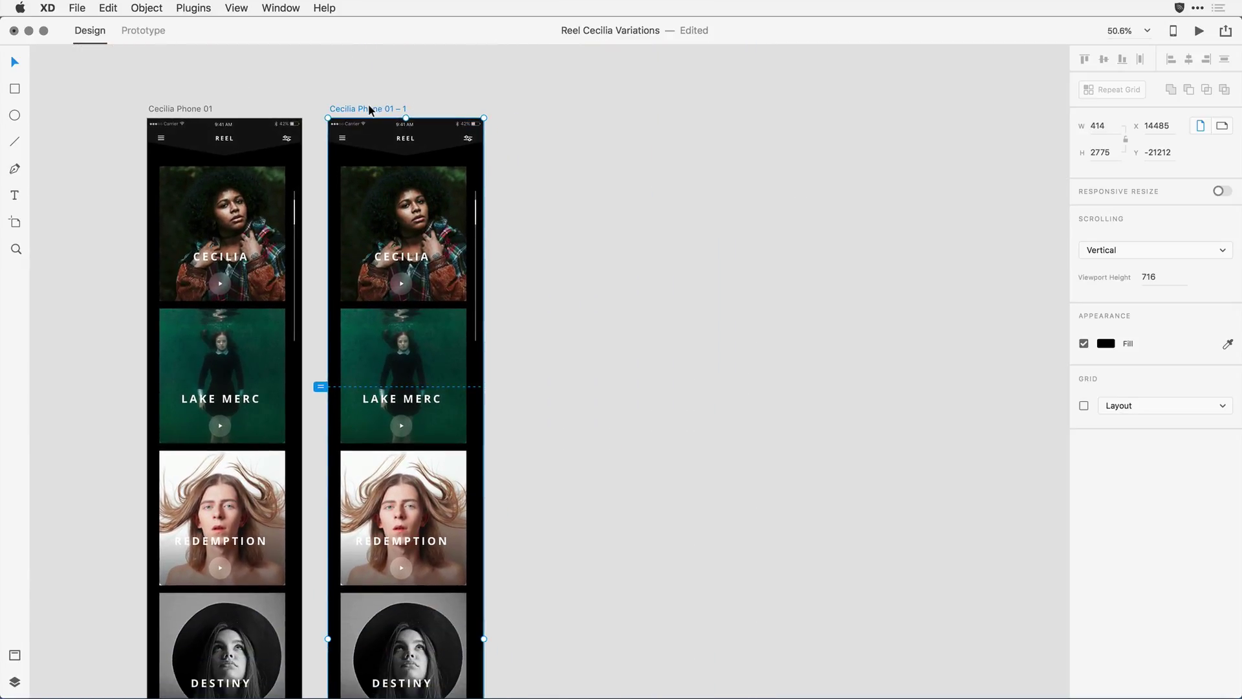
double_click(369, 108)
click(369, 106)
double_click(369, 107)
text(Tablet)
key(End)
key(BackSpace)
key(BackSpace)
key(BackSpace)
key(BackSpace)
key(Return)
Resize the Cecilia Tablet 01 artboard to 1024 by 768.
click(1106, 129)
text(1024)
key(Tab)
text(768)
key(Return)
click(839, 252)
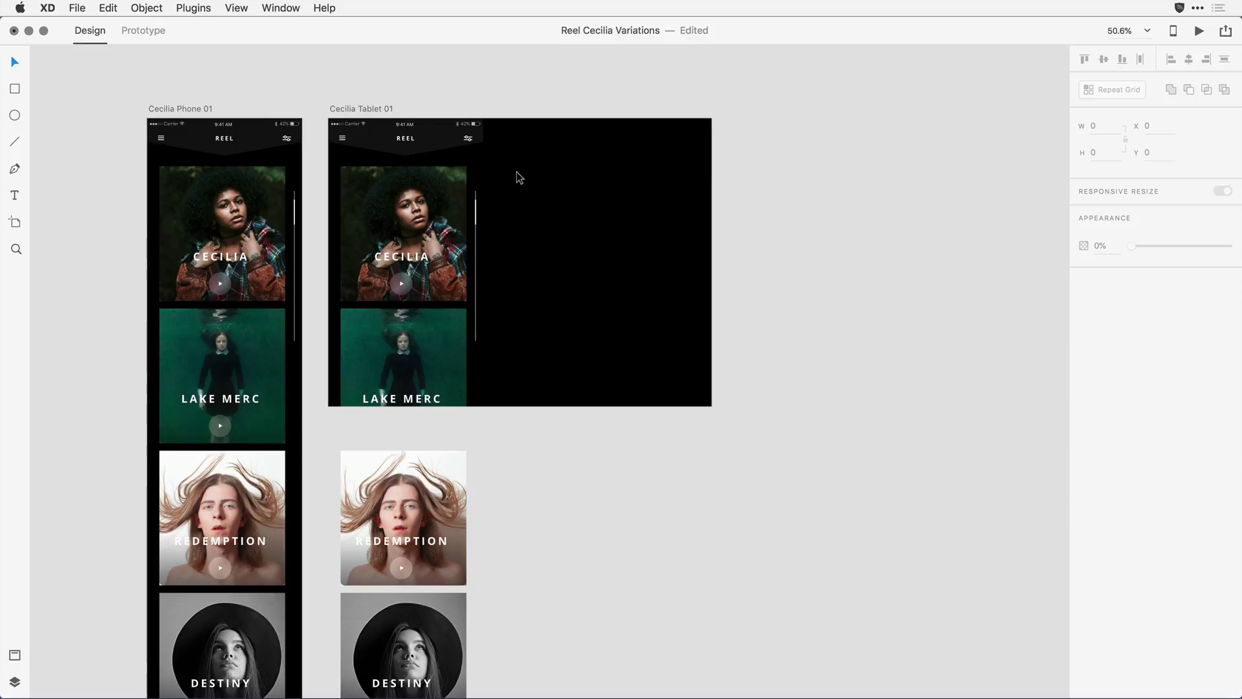
Select the status bar and REEL header on Cecilia Tablet 01 to stretch them full width.
scroll(516, 172, up, 5)
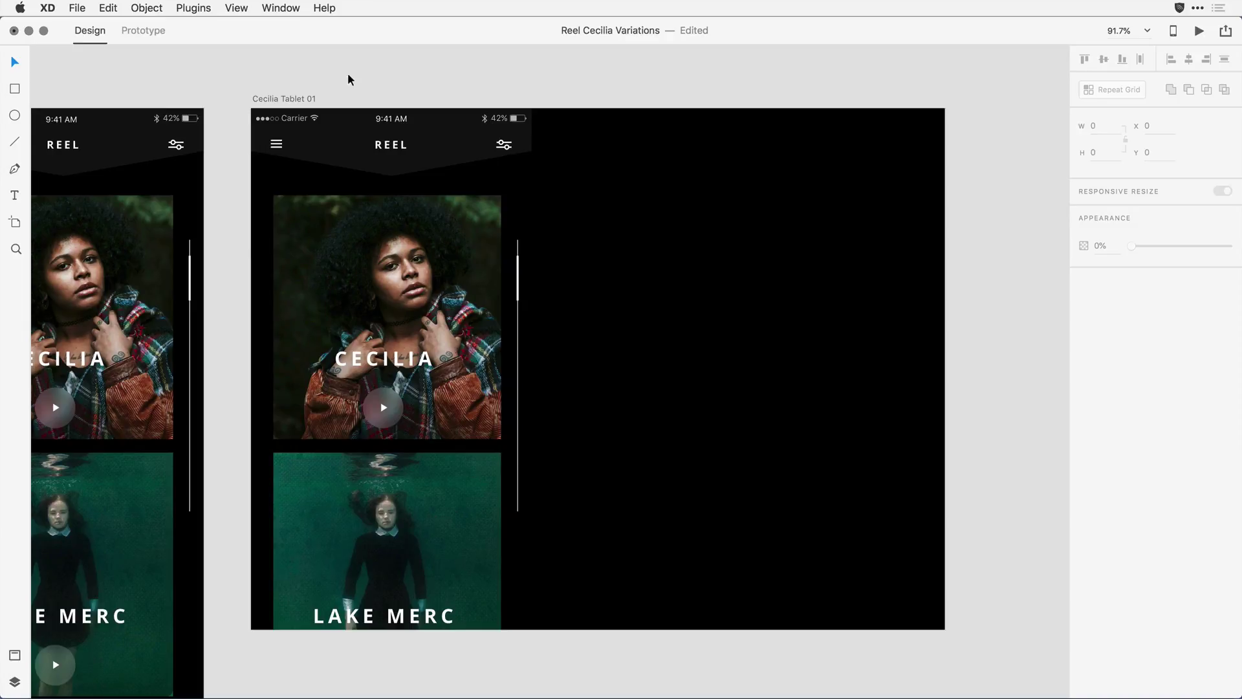
drag(240, 77, 944, 165)
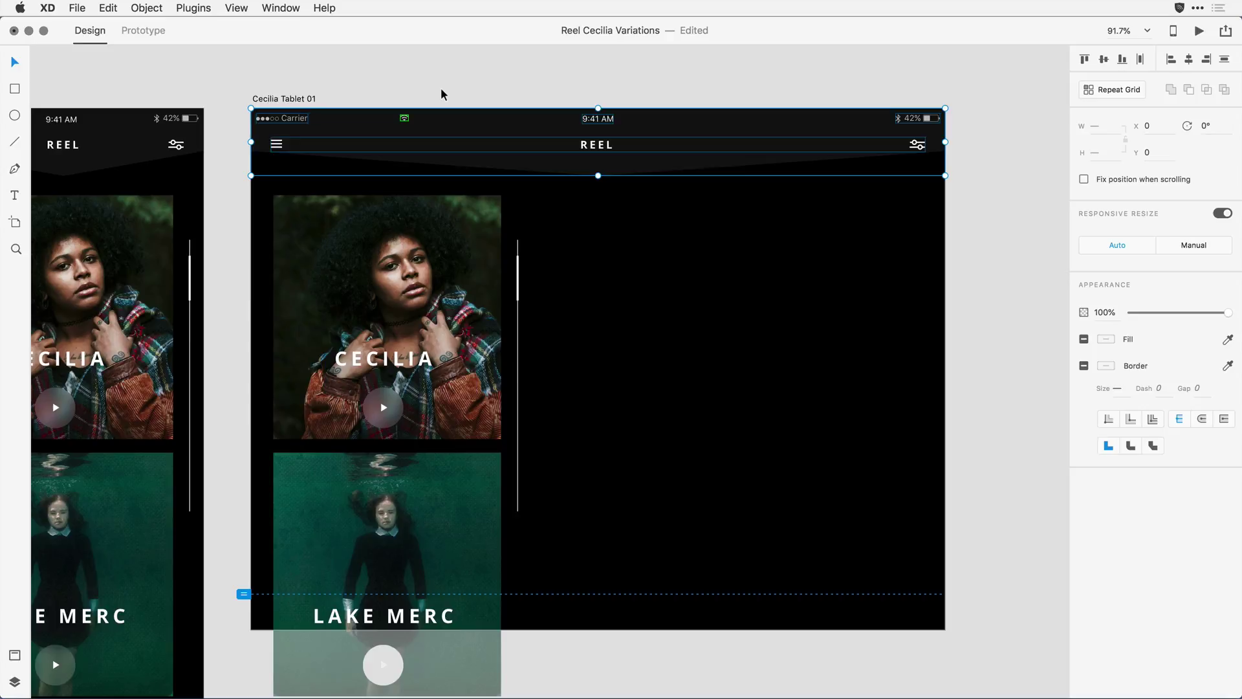
Undo the header stretch and group the Carrier label with the wifi icon.
click(441, 90)
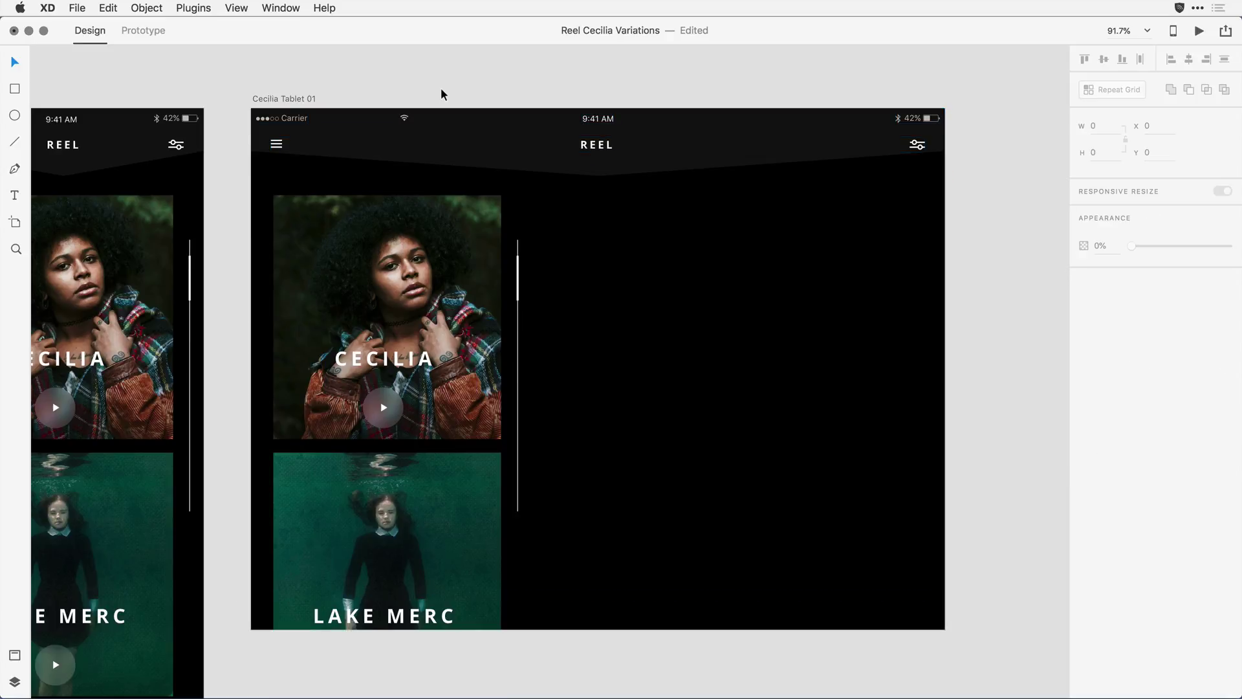
key(super+z)
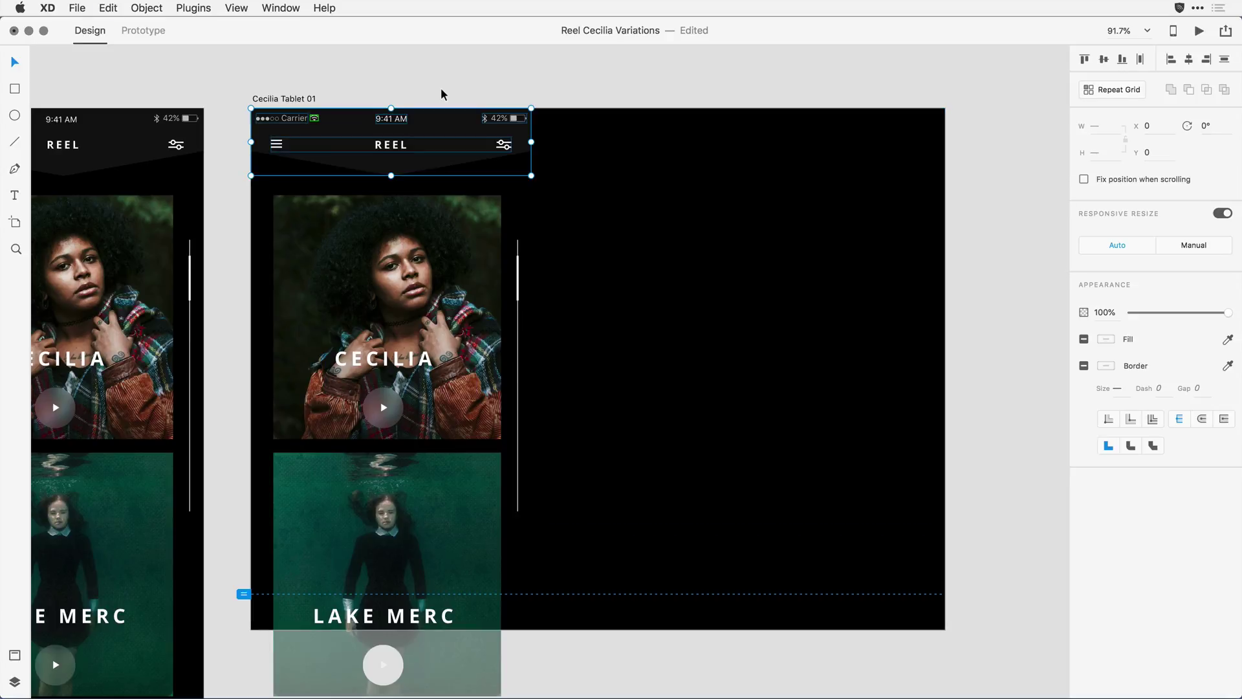
click(427, 90)
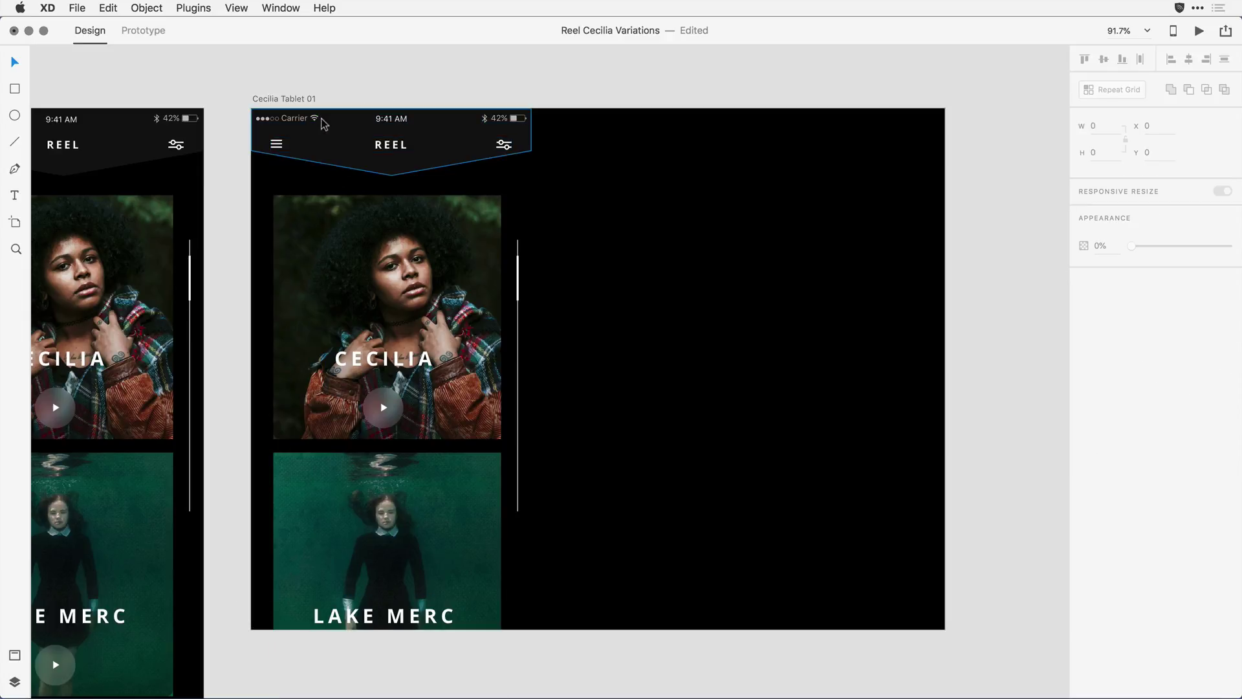
super+click(290, 127)
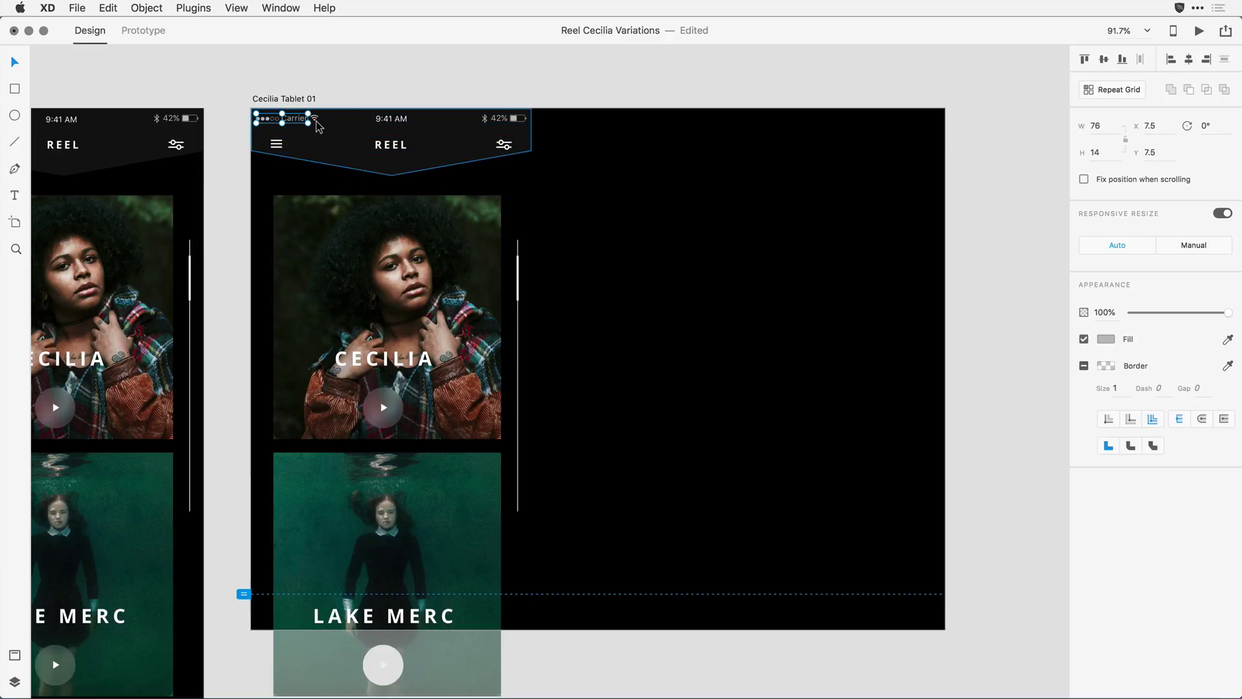
shift+super+click(315, 121)
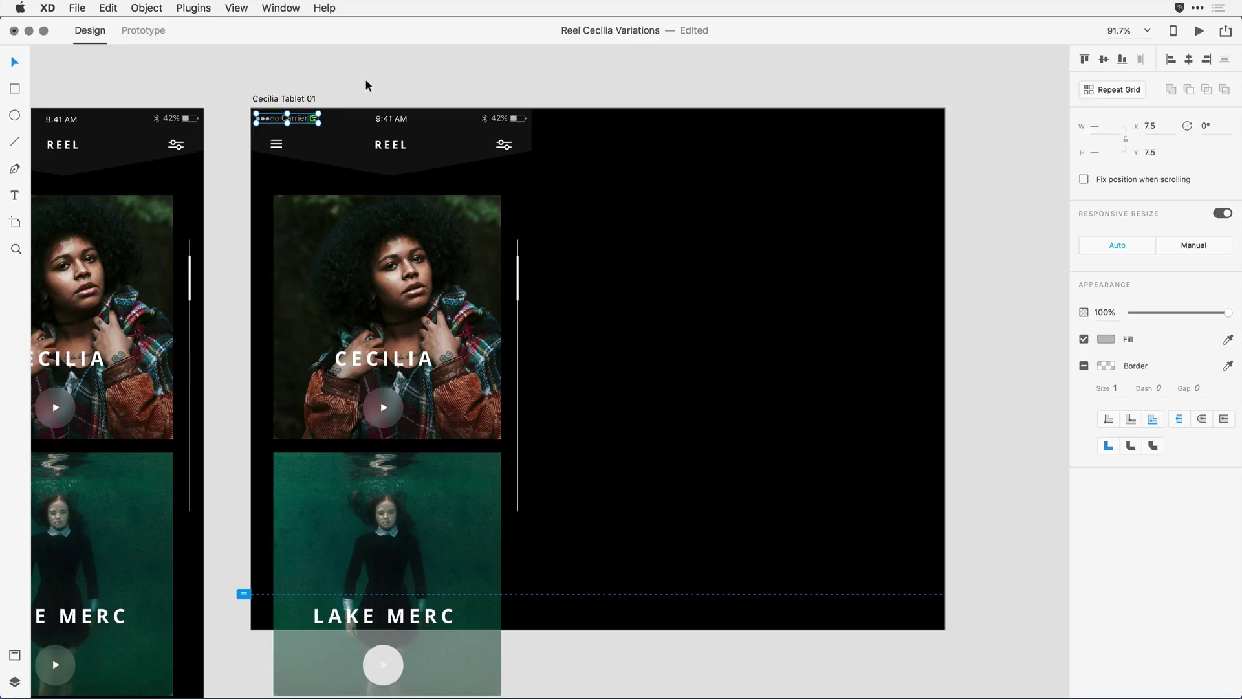
key(super+g)
Stretch the whole header and status bar edge to edge across the tablet artboard.
click(365, 86)
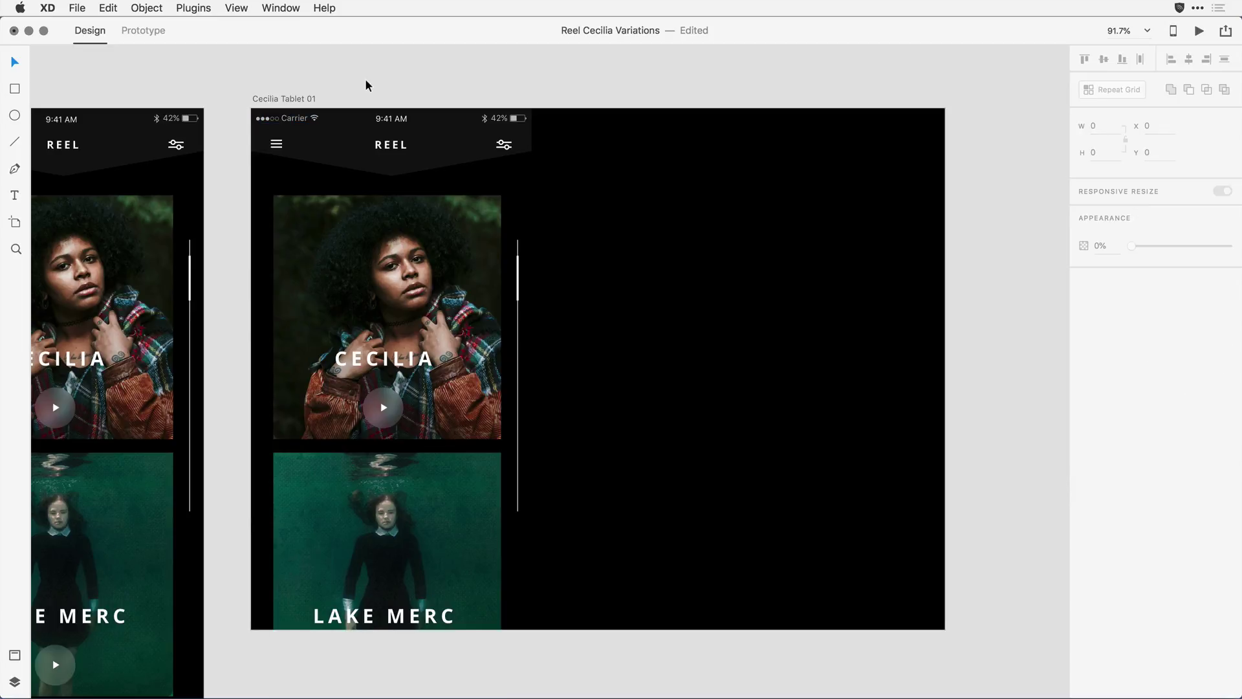
drag(247, 85, 945, 148)
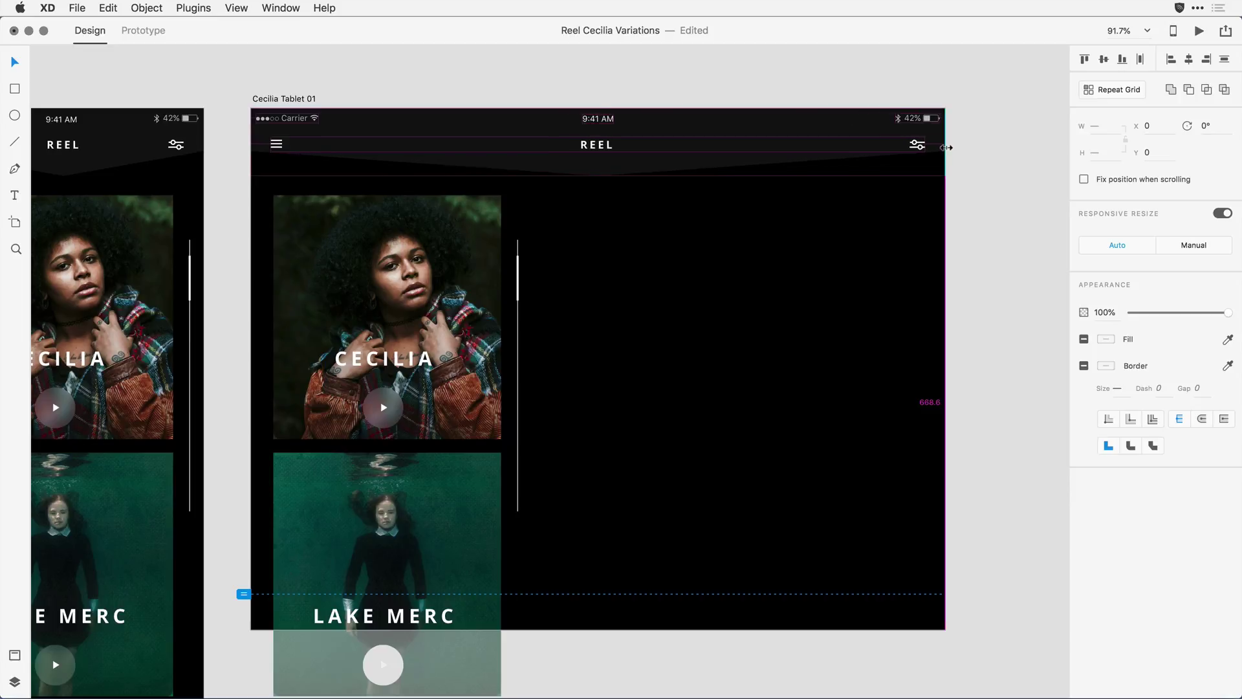
click(986, 281)
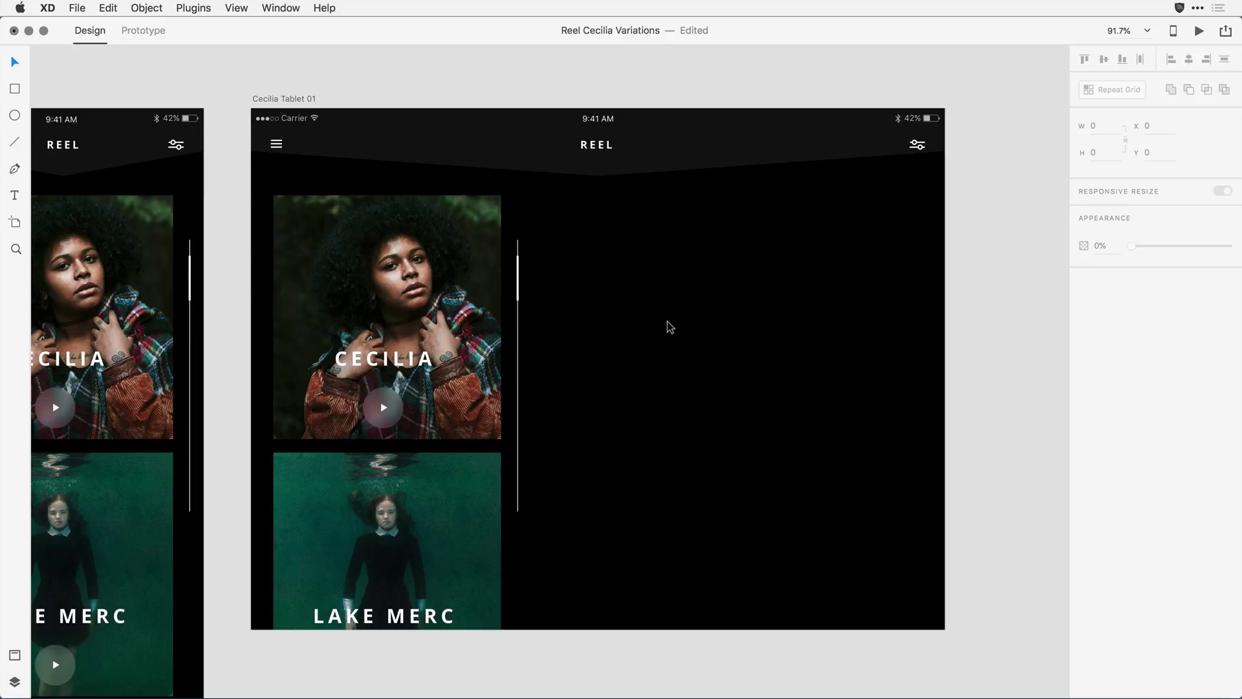
Delete the lower cards from the Cecilia Tablet 01 artboard.
scroll(668, 323, down, 10)
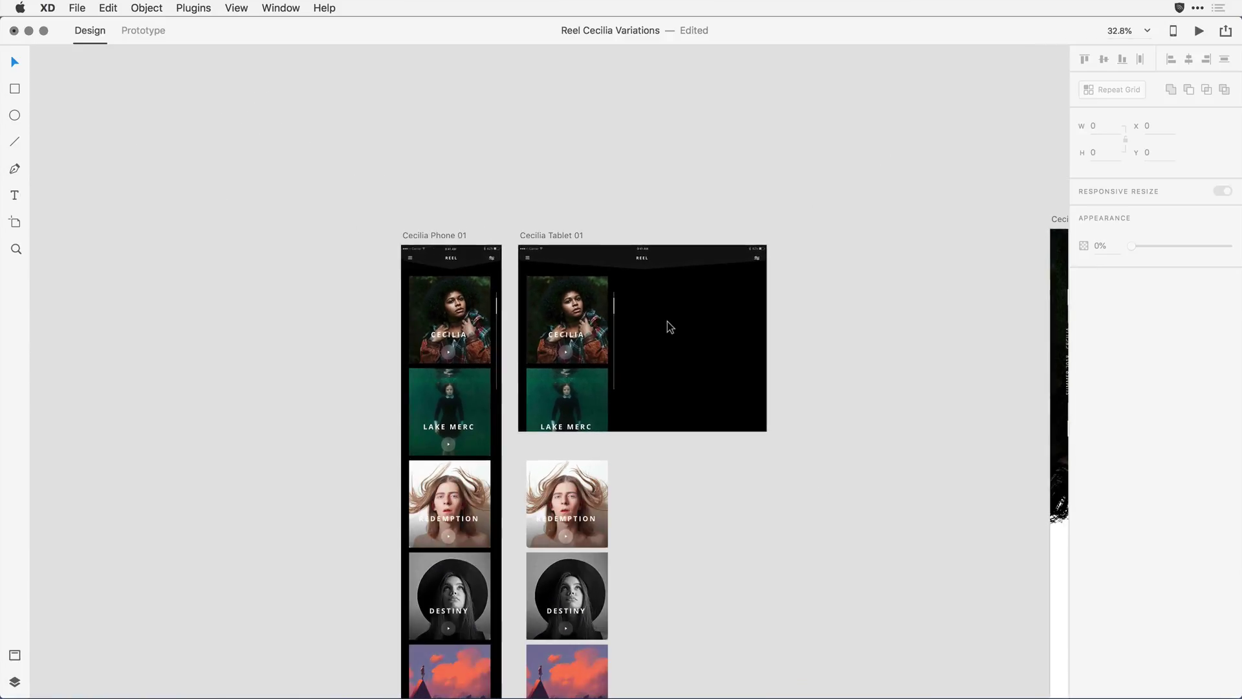
scroll(670, 326, down, 5)
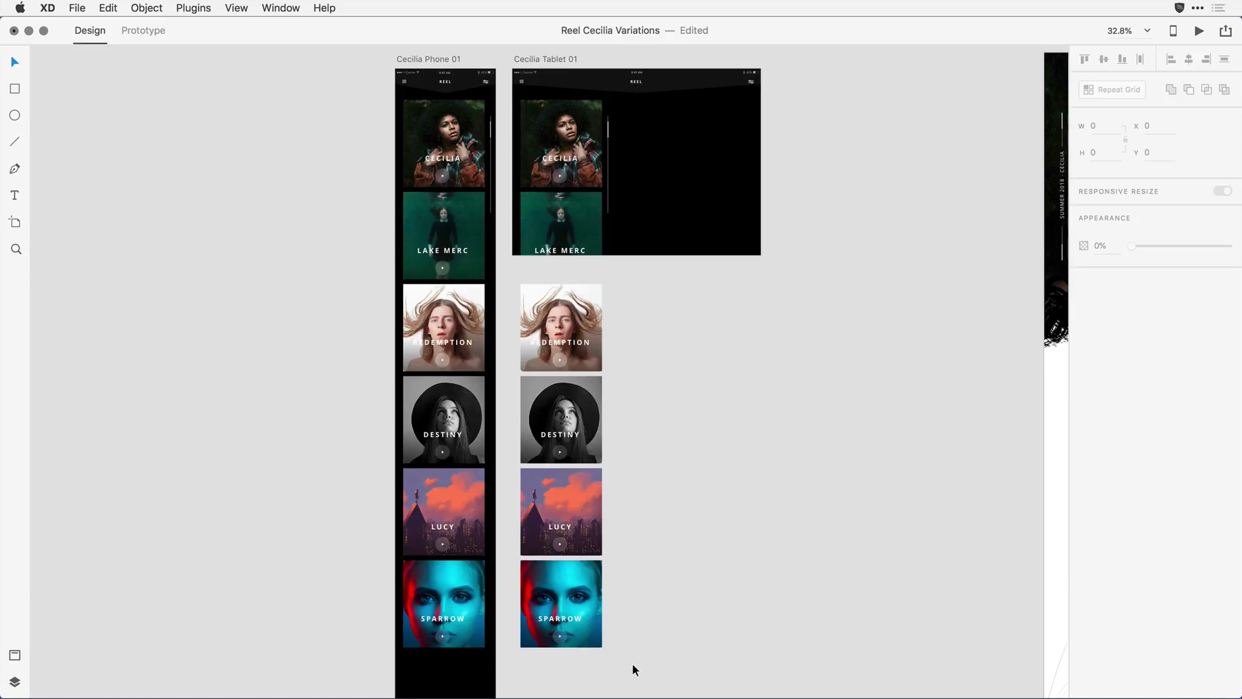
drag(633, 664, 520, 249)
key(Delete)
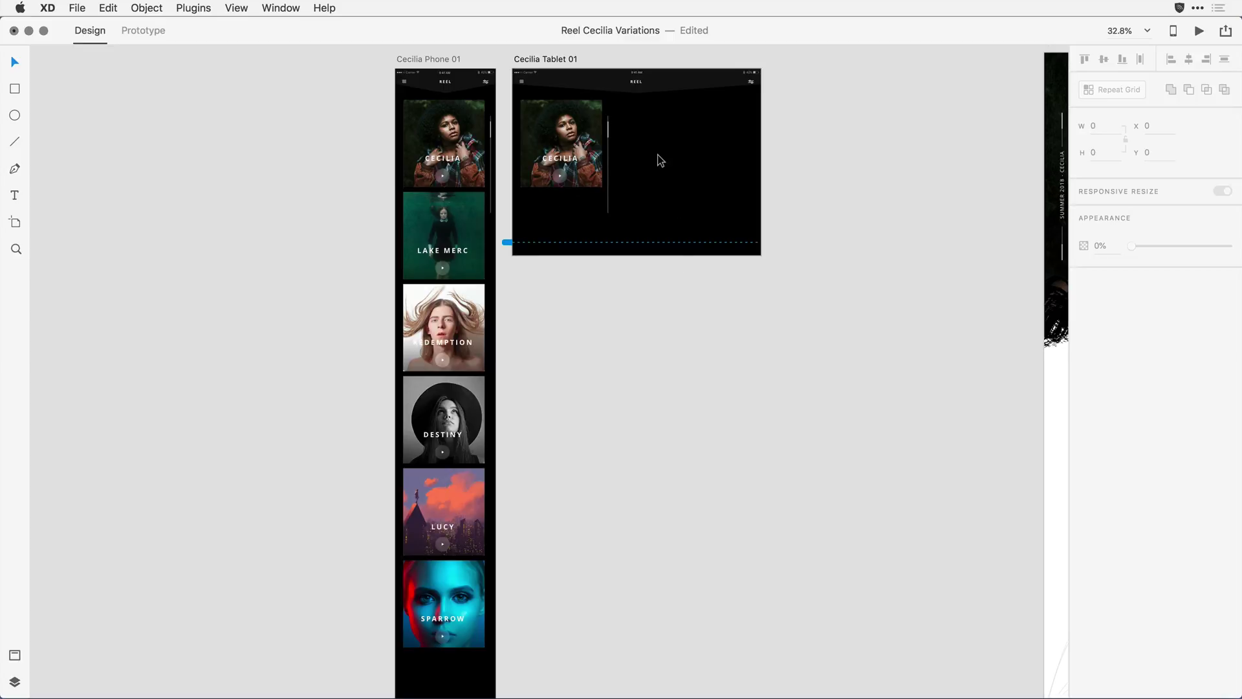
Move the vertical scroll indicator line to the tablet's right edge at X 992.
scroll(655, 141, up, 5)
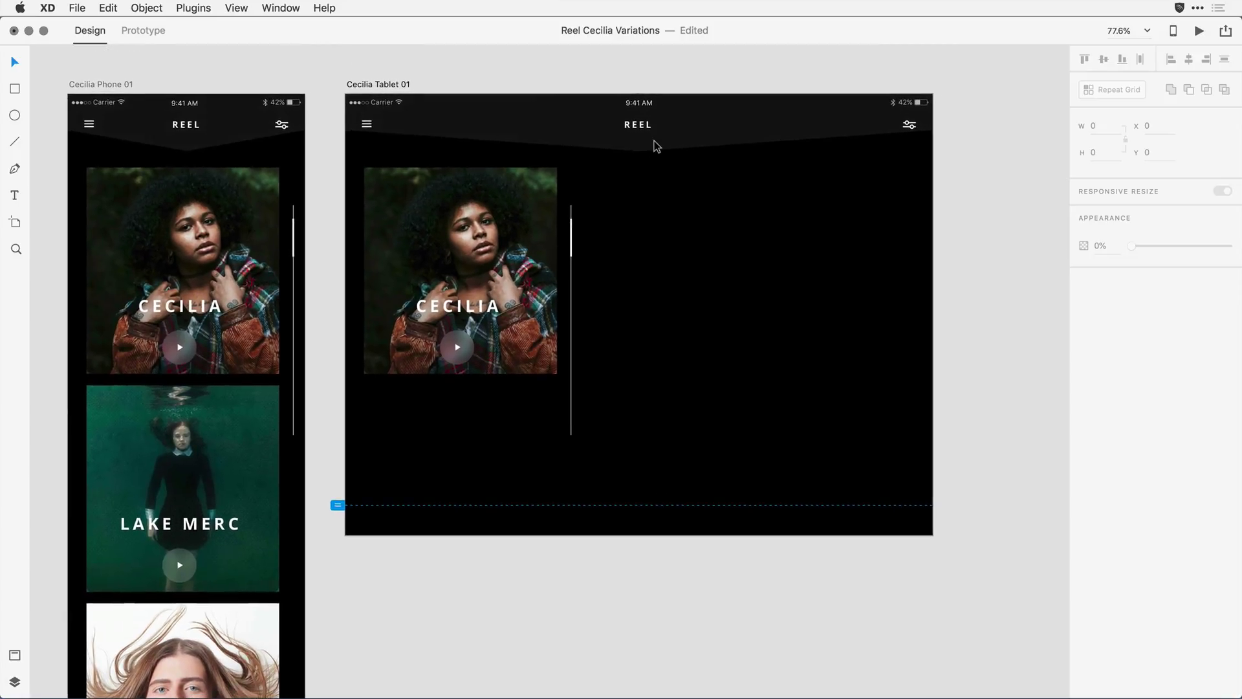
click(571, 276)
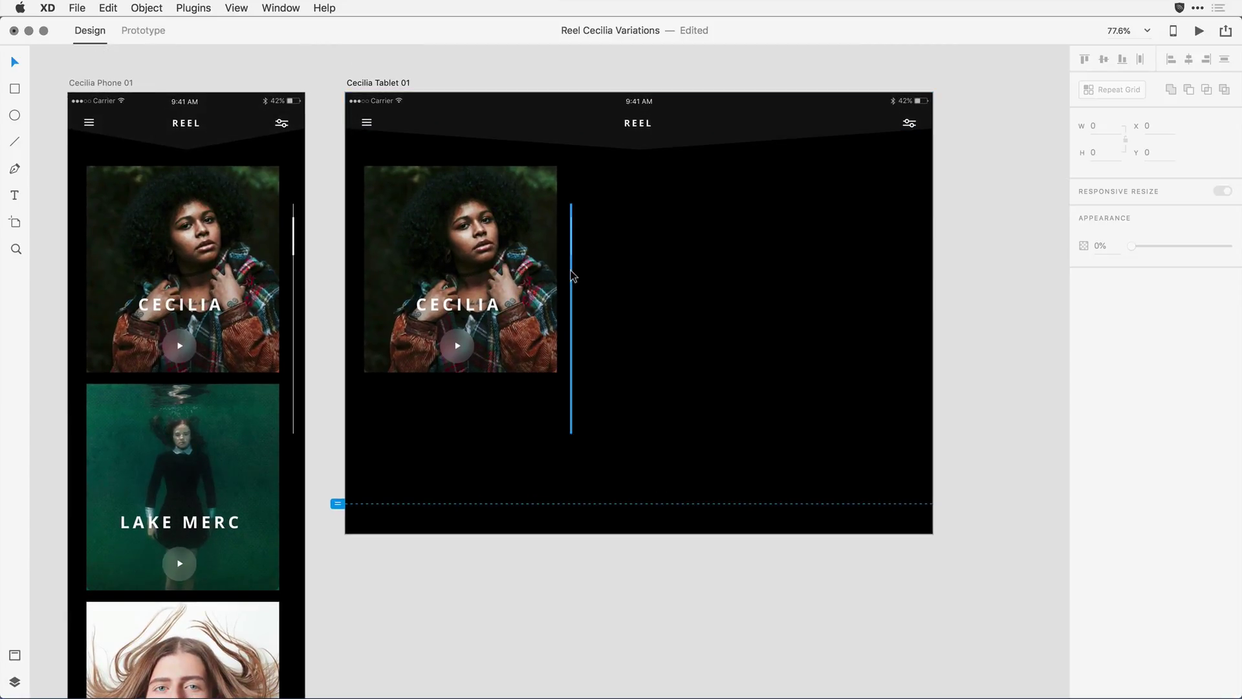
drag(571, 276, 915, 279)
Move the CECILIA image group to X 0, Y 0, undoing a trial enlargement to keep 335.96 by 359.
click(330, 285)
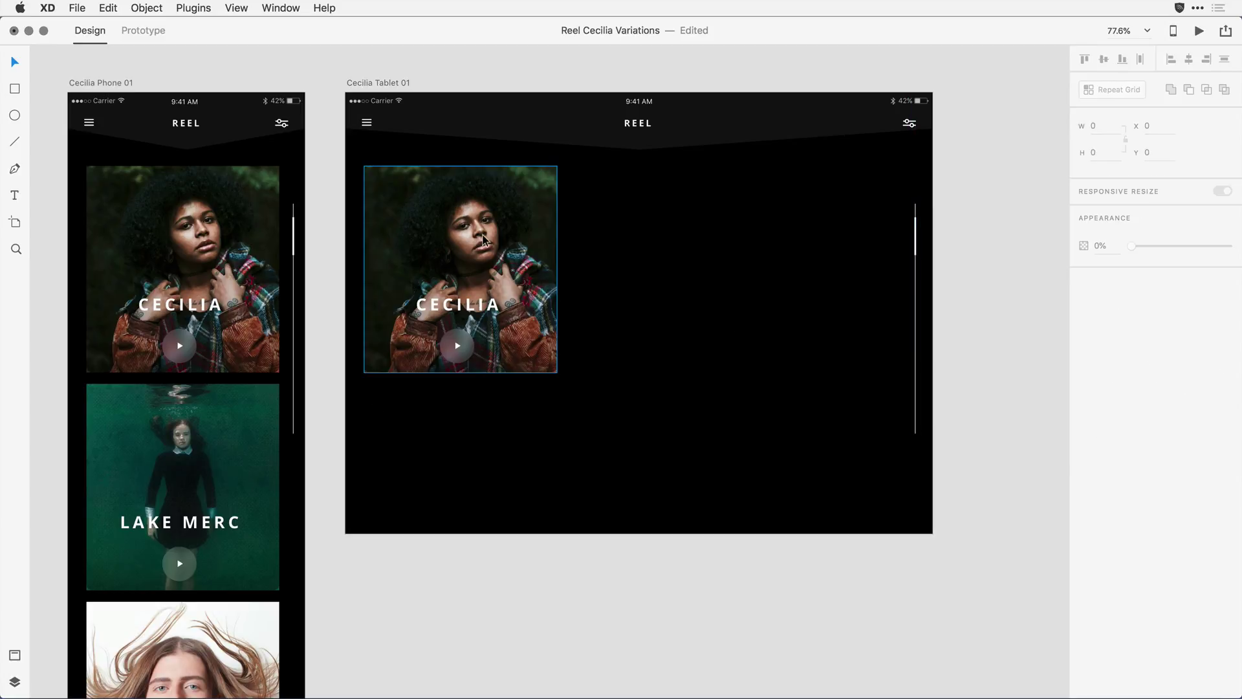
click(483, 240)
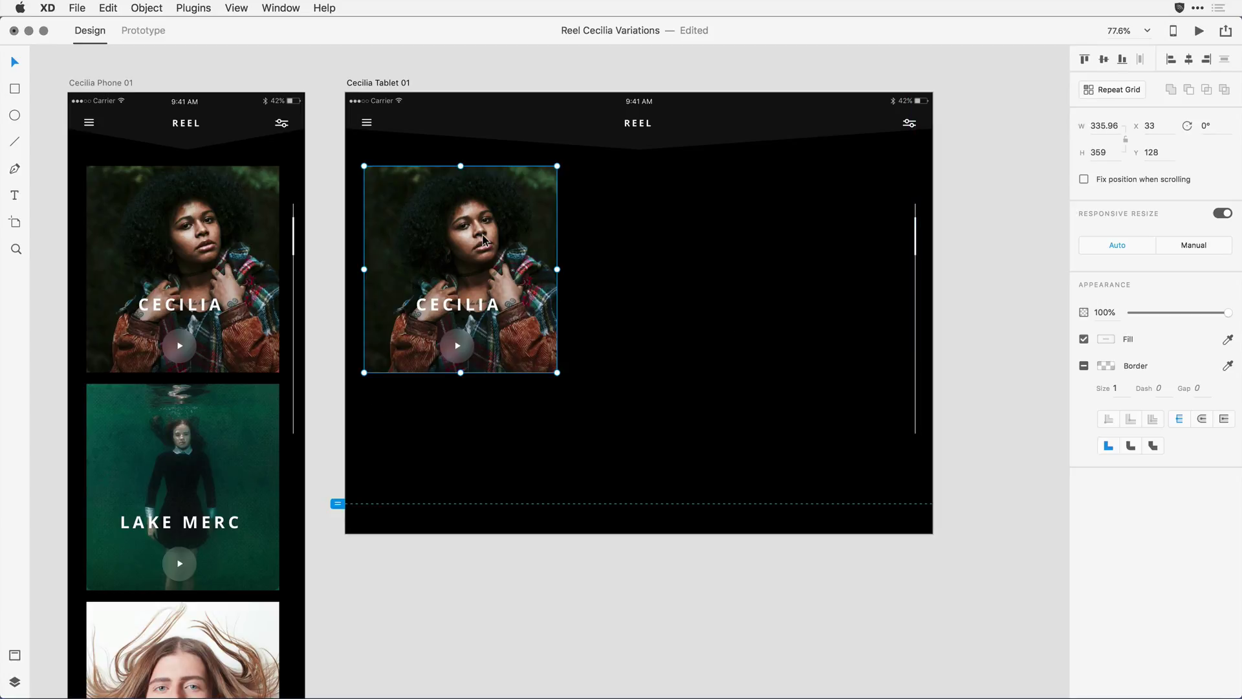
double_click(492, 314)
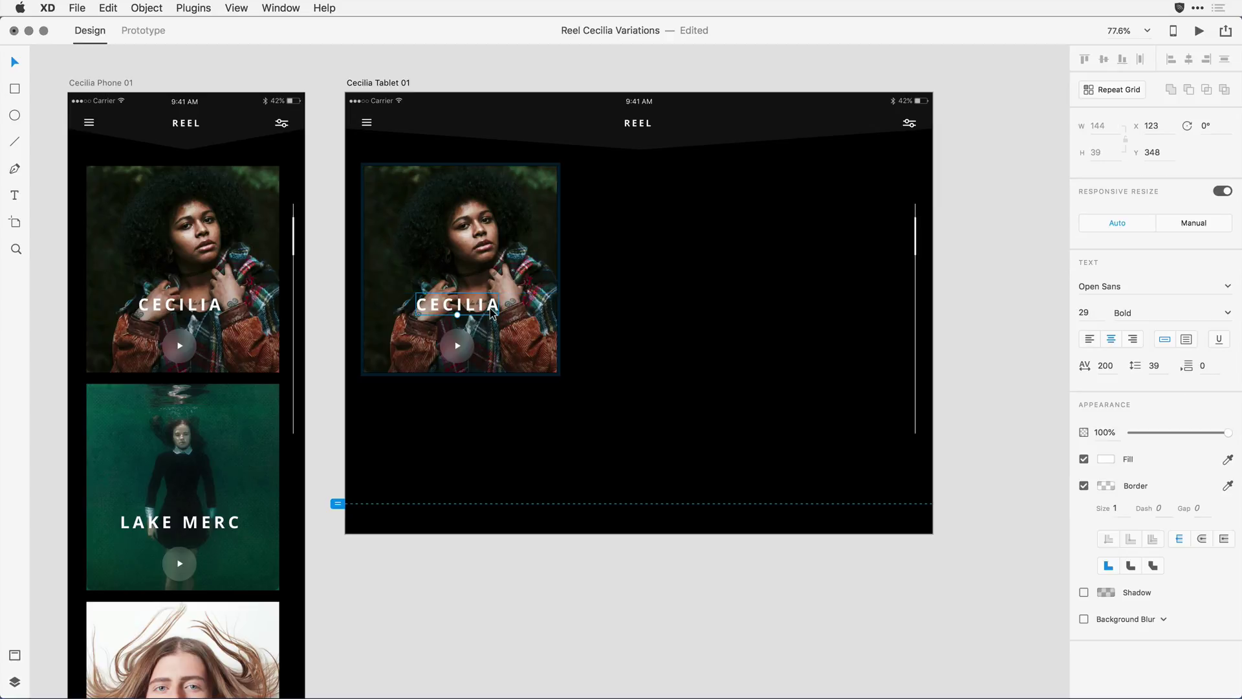
click(469, 347)
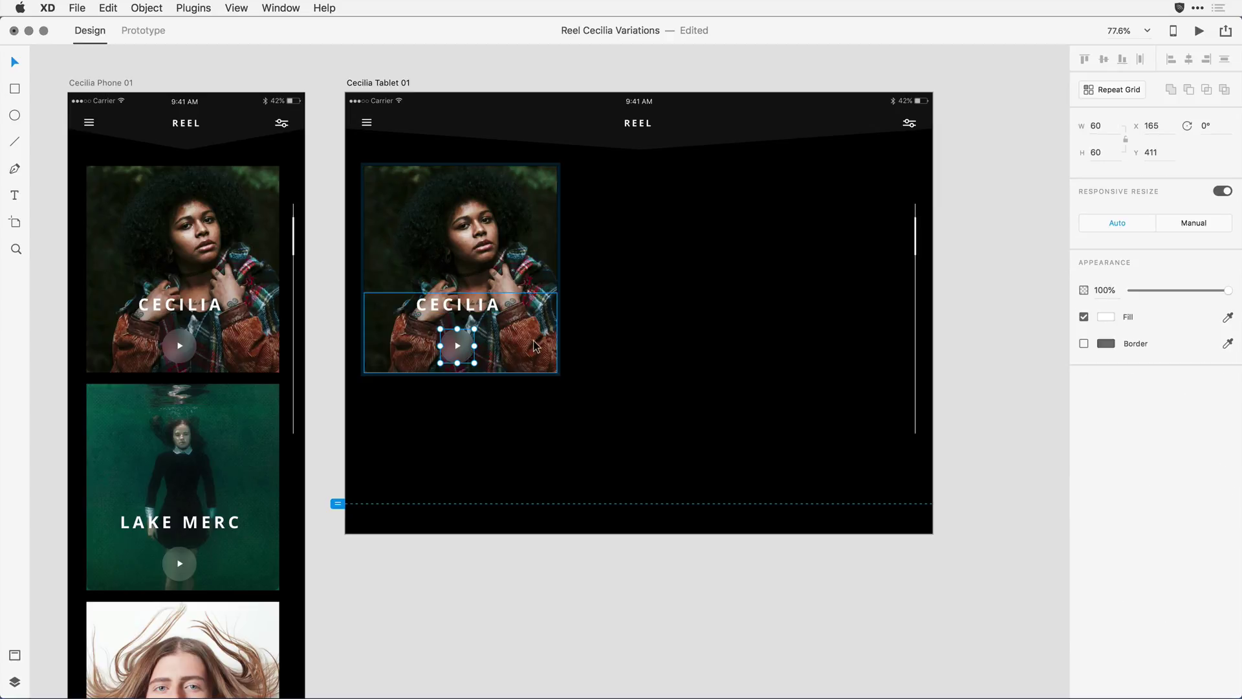
click(350, 263)
click(514, 257)
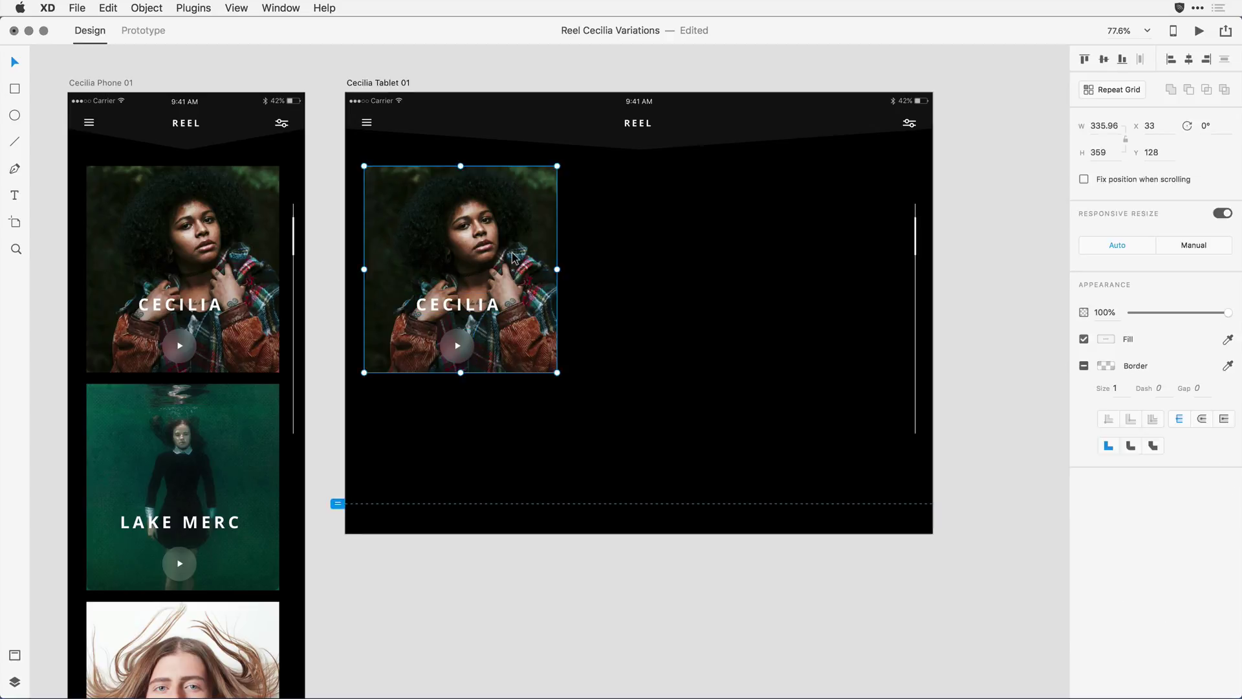
drag(513, 257, 493, 186)
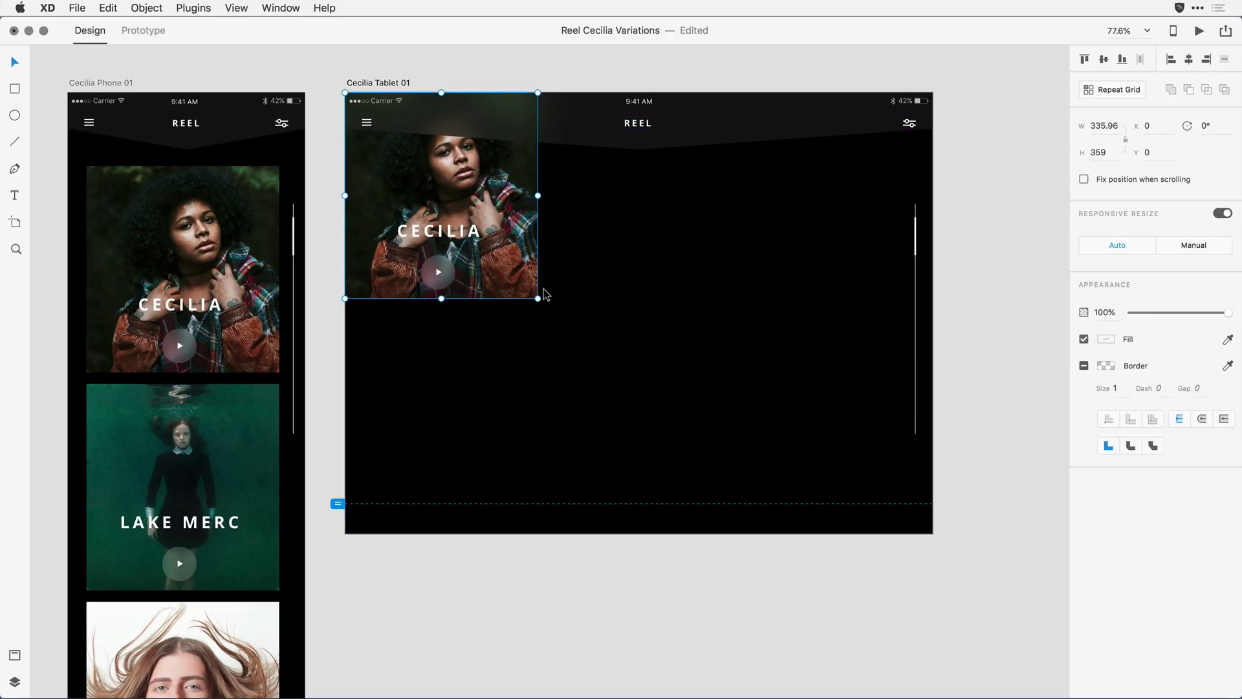
drag(538, 299, 933, 505)
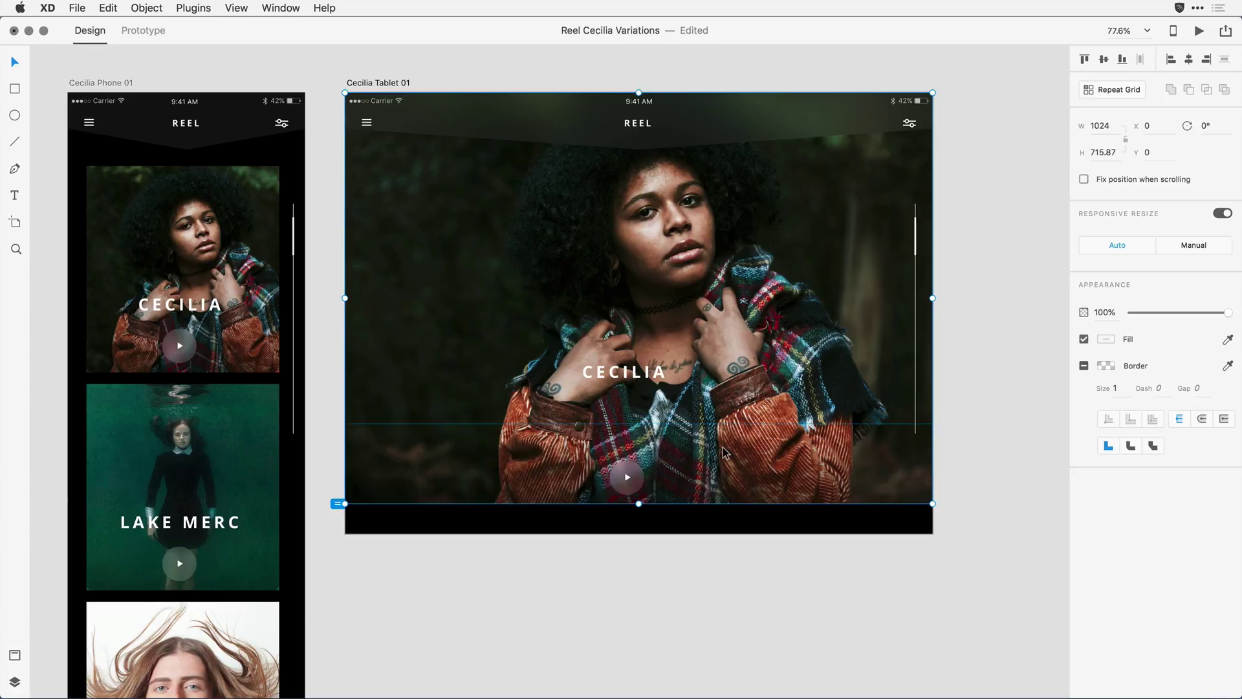
key(super+z)
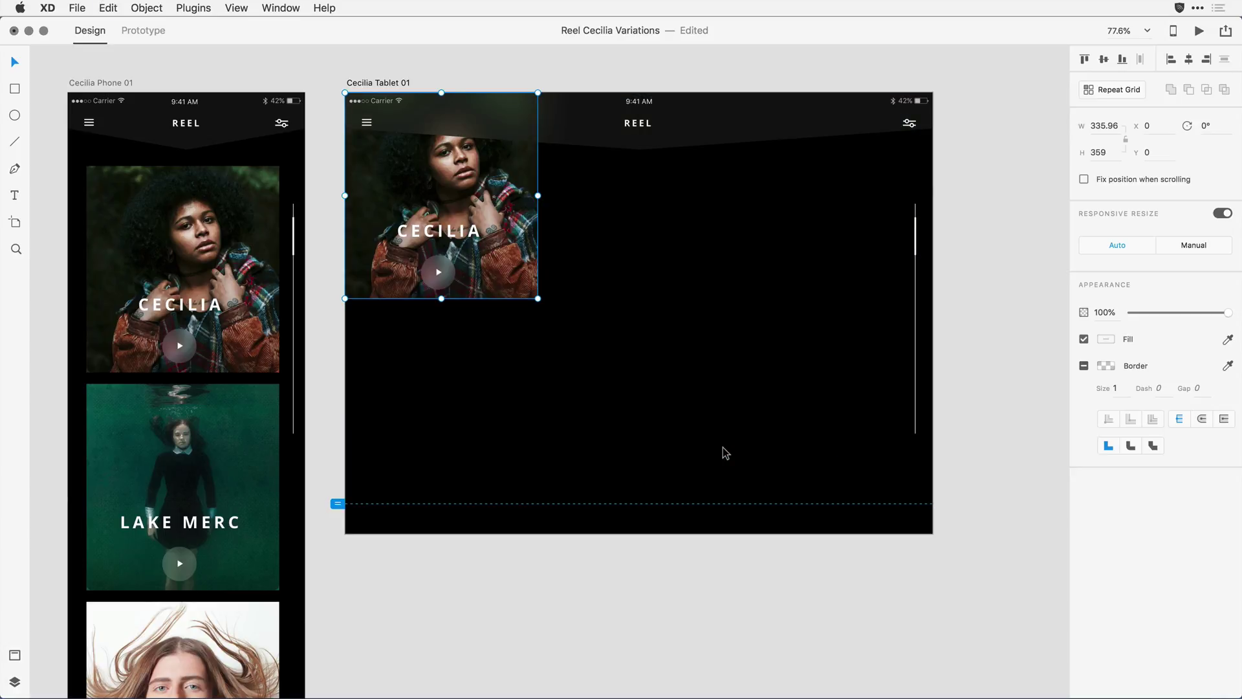
Set the CECILIA title to Manual responsive resize with Fix Height turned off.
double_click(471, 240)
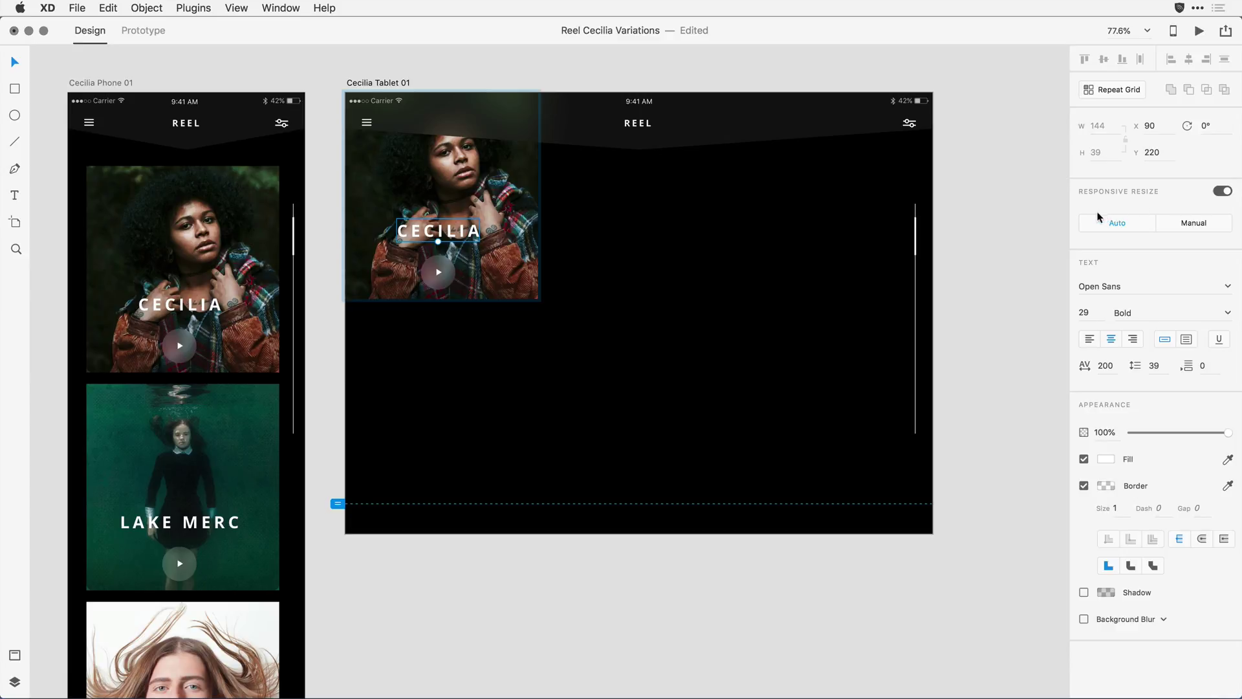
click(1224, 228)
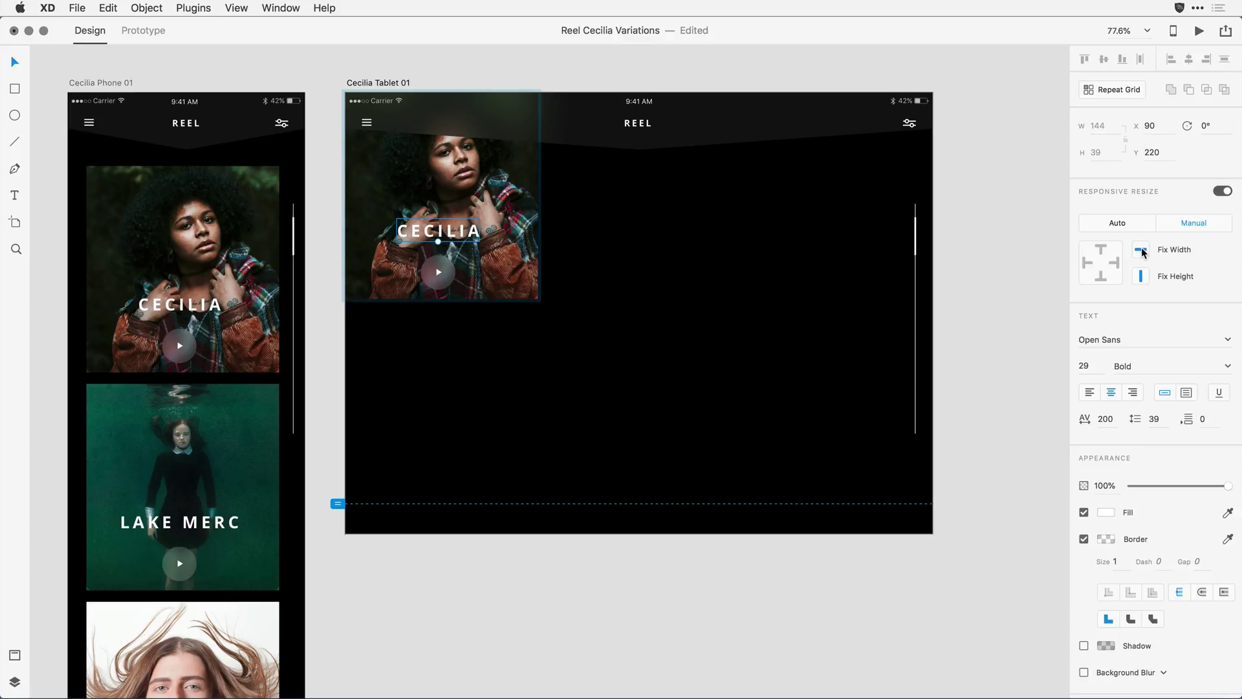
click(1138, 274)
Set the play button to Manual responsive resize and toggle its bottom pin.
click(446, 283)
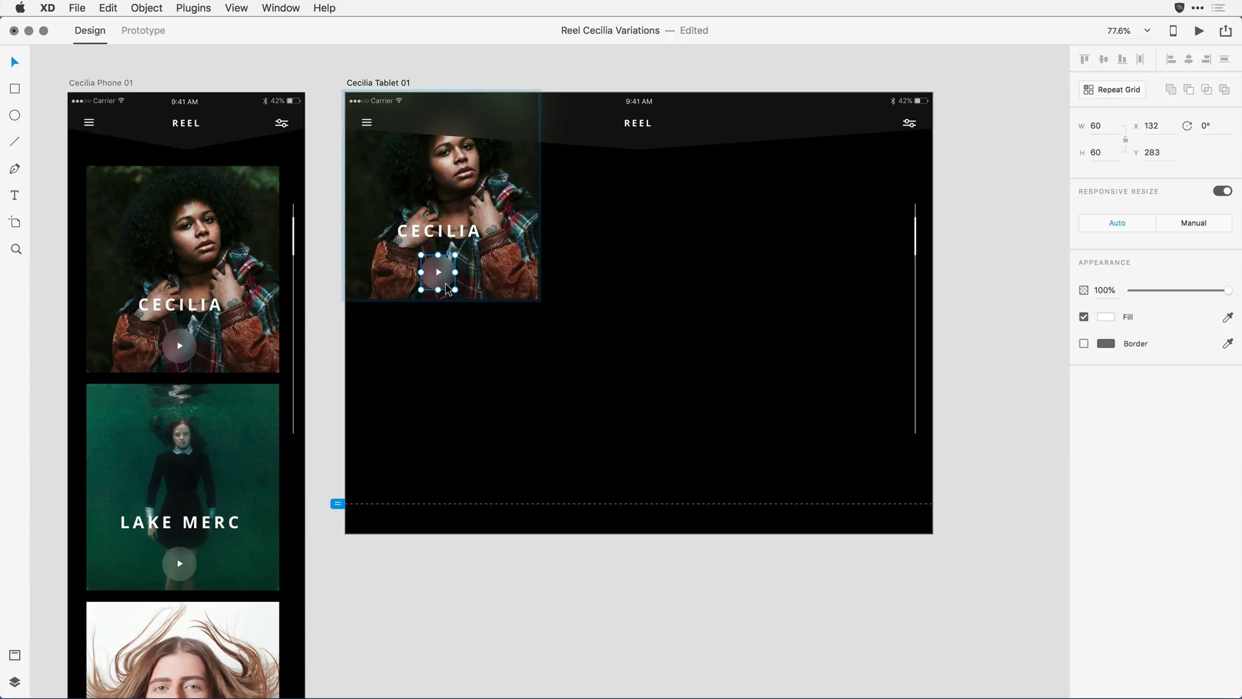
click(1173, 232)
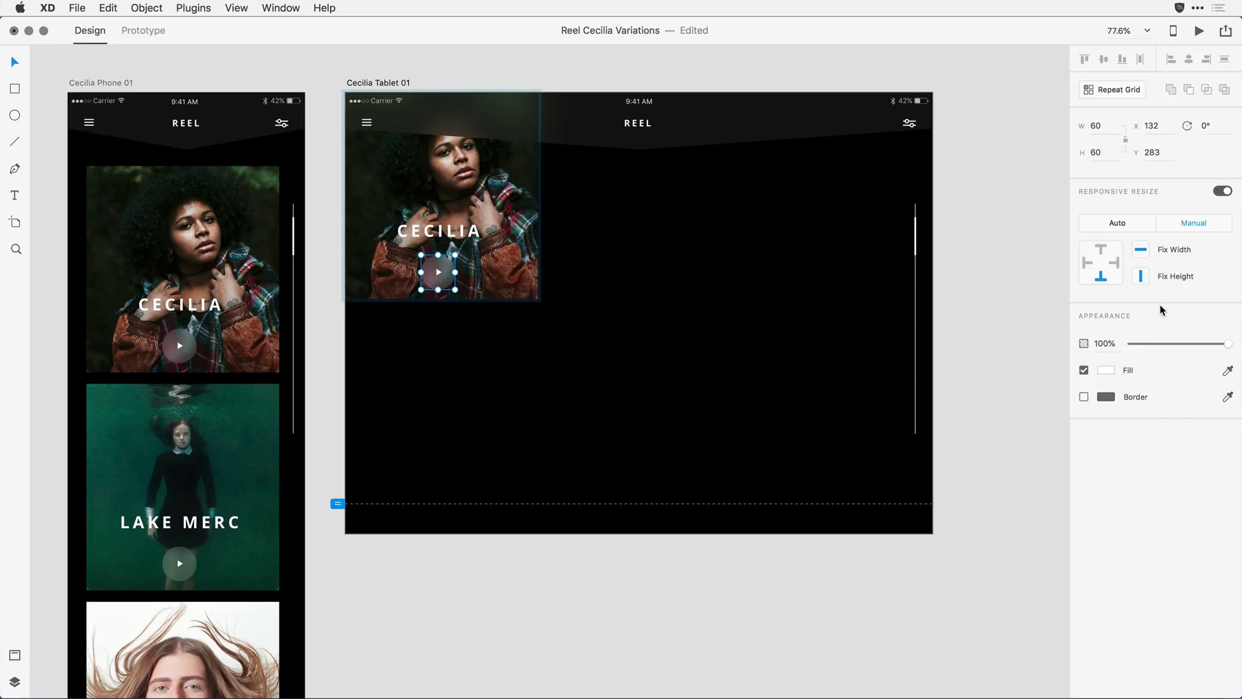
click(1101, 280)
click(998, 284)
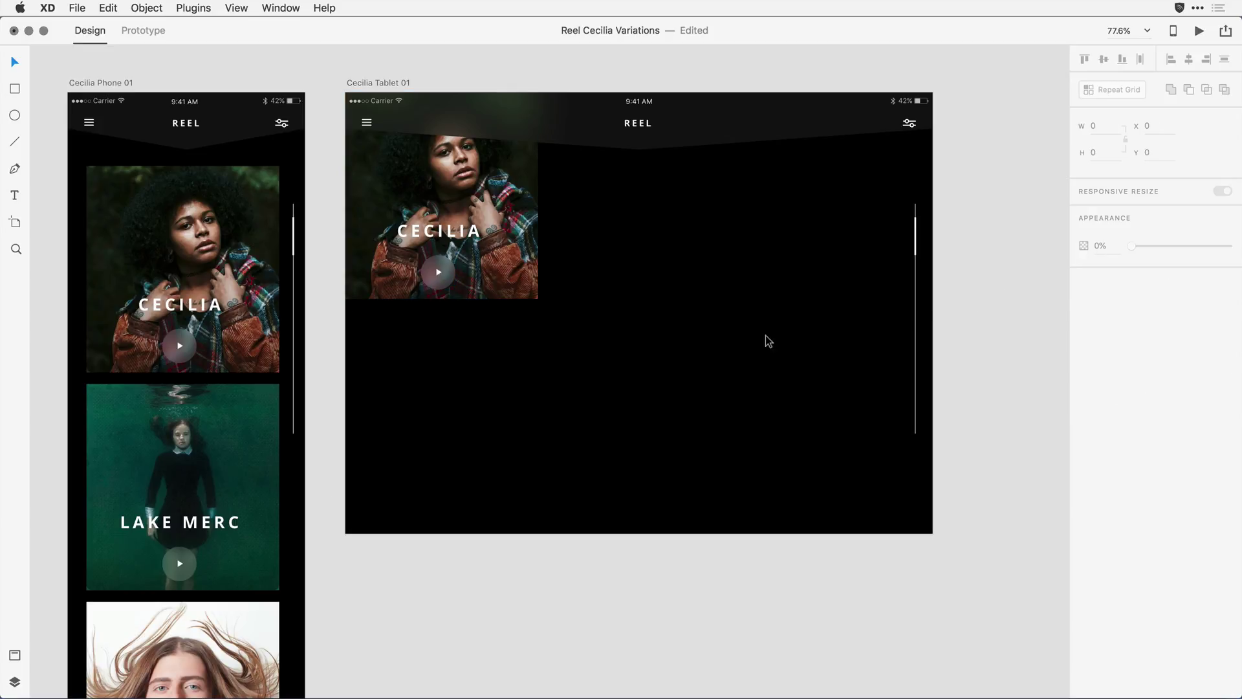
Enlarge the CECILIA image to span the full tablet artboard width.
click(515, 288)
drag(537, 299, 932, 504)
click(976, 490)
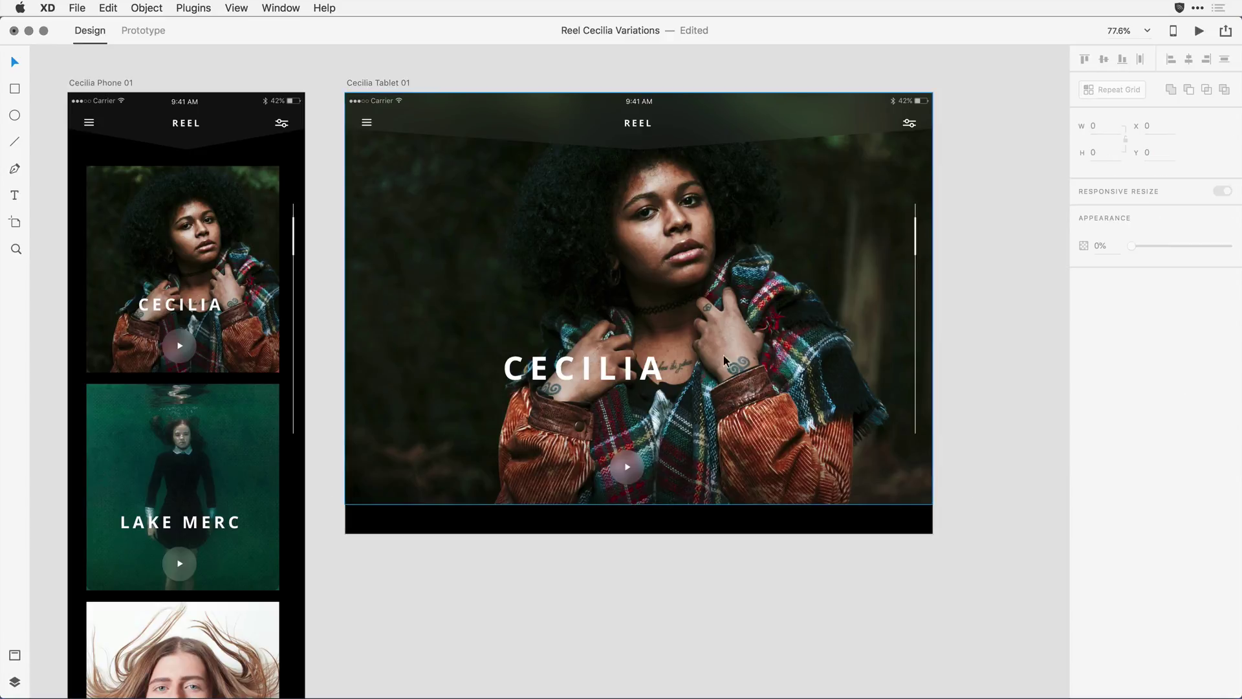
Centre the CECILIA title, nudge it up, and raise the play button beneath it.
click(600, 378)
click(600, 378)
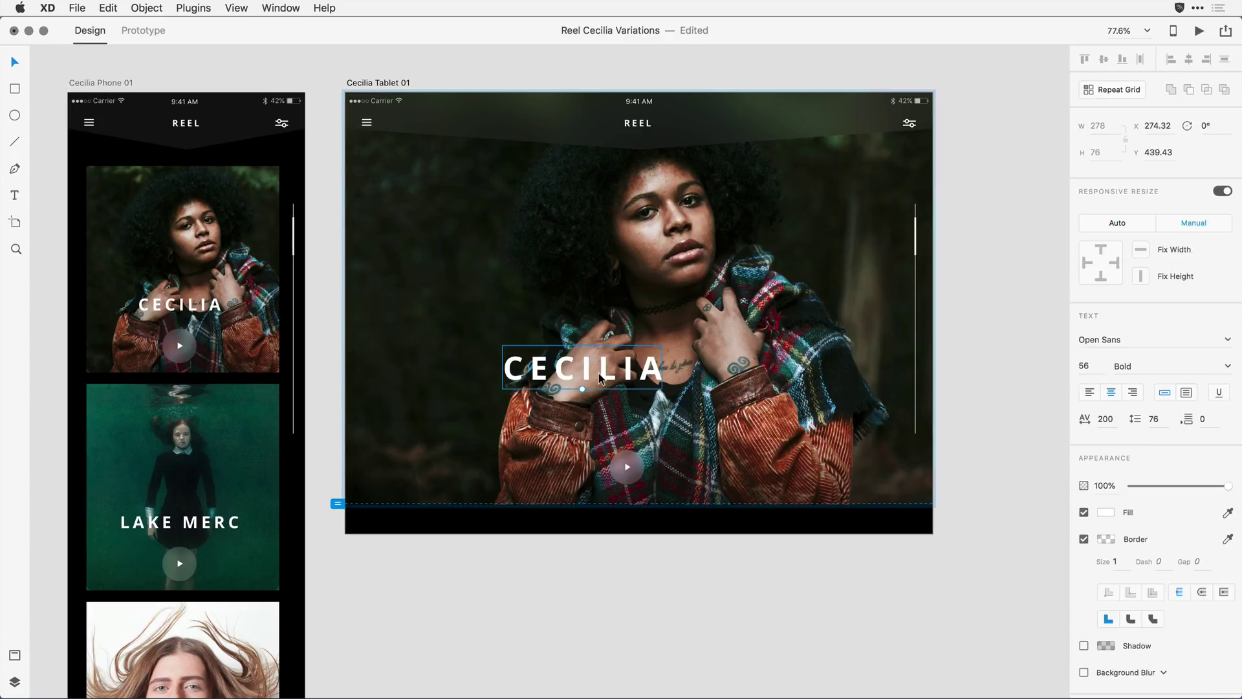
drag(600, 378, 647, 386)
key(shift+Up)
key(shift+Up)
key(shift+Up)
key(shift+Up)
key(shift+Up)
key(Up)
key(Up)
key(Up)
key(Up)
key(Up)
key(Up)
key(Up)
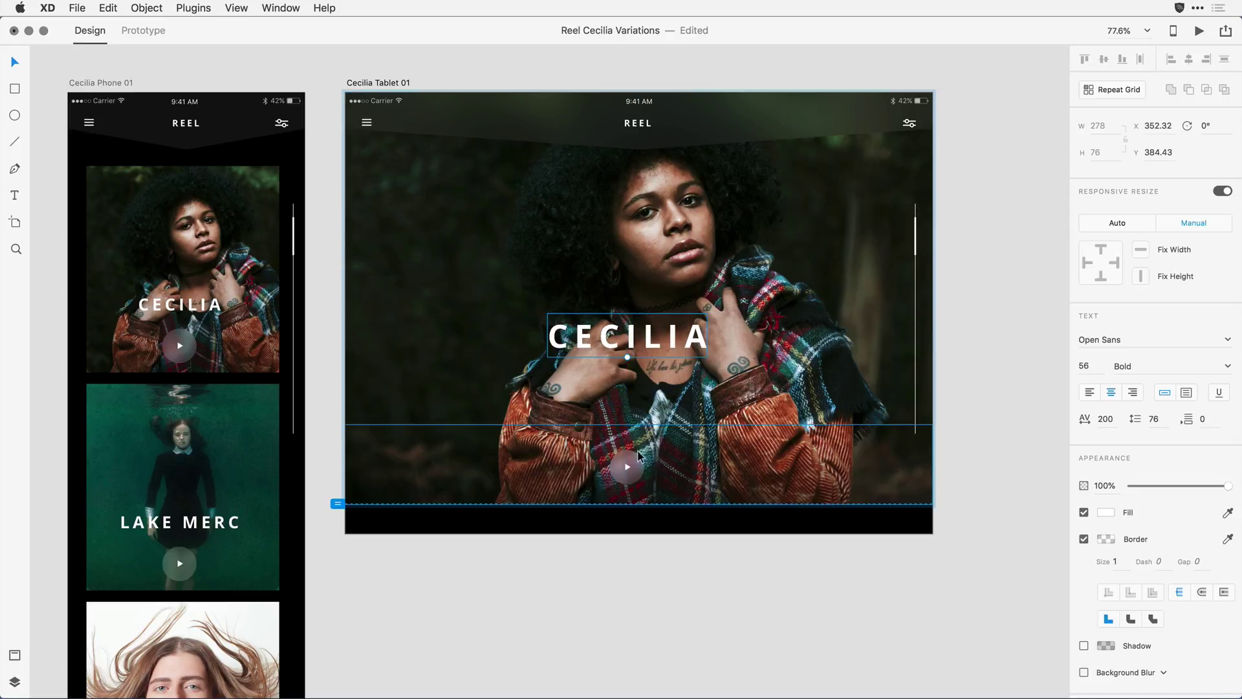
click(635, 456)
drag(635, 456, 639, 375)
click(1008, 468)
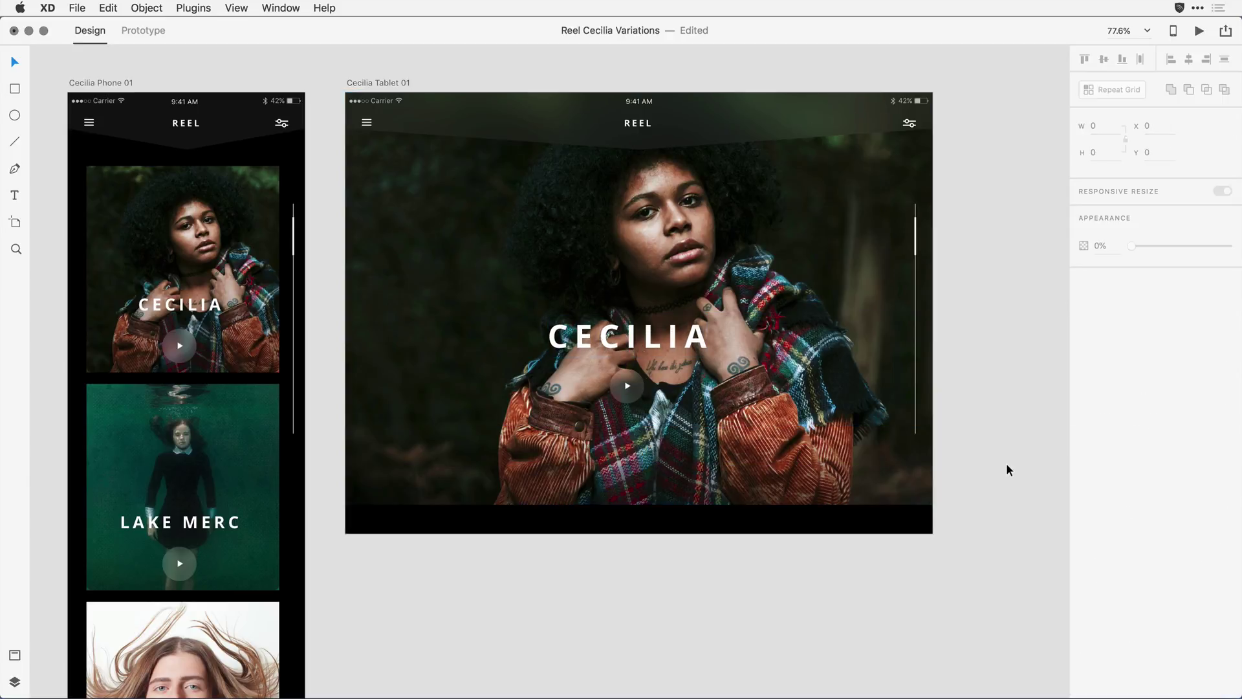